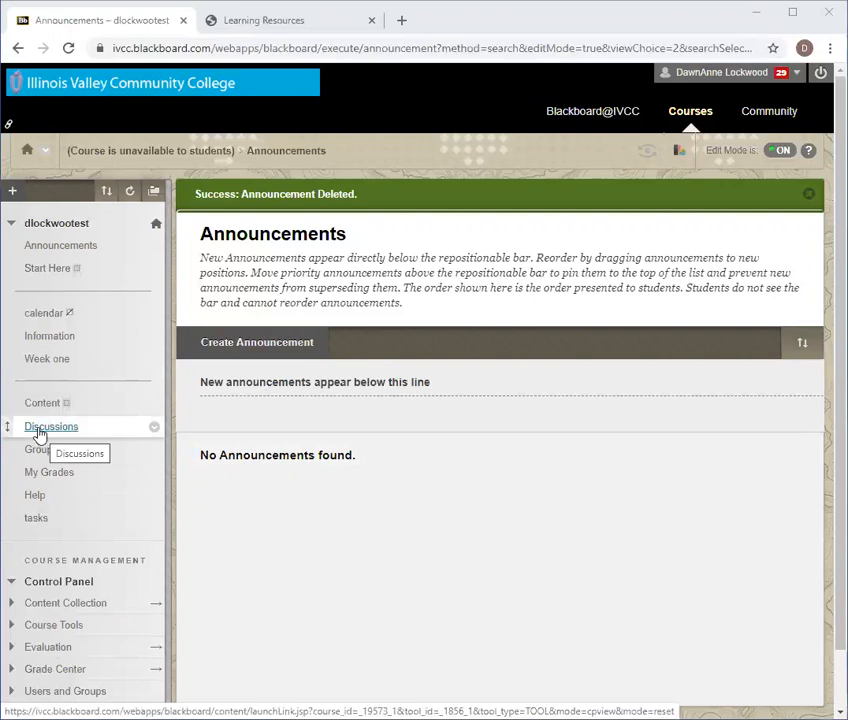
Go to the Information content area, which holds item '1' and the 'Week one' folder.
click(50, 344)
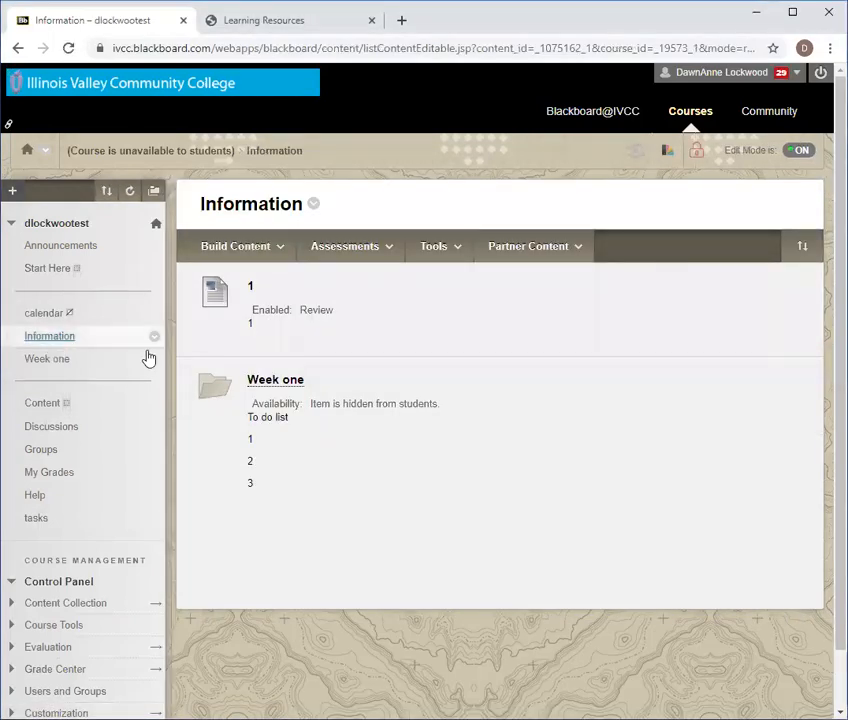
mouse_move(314, 258)
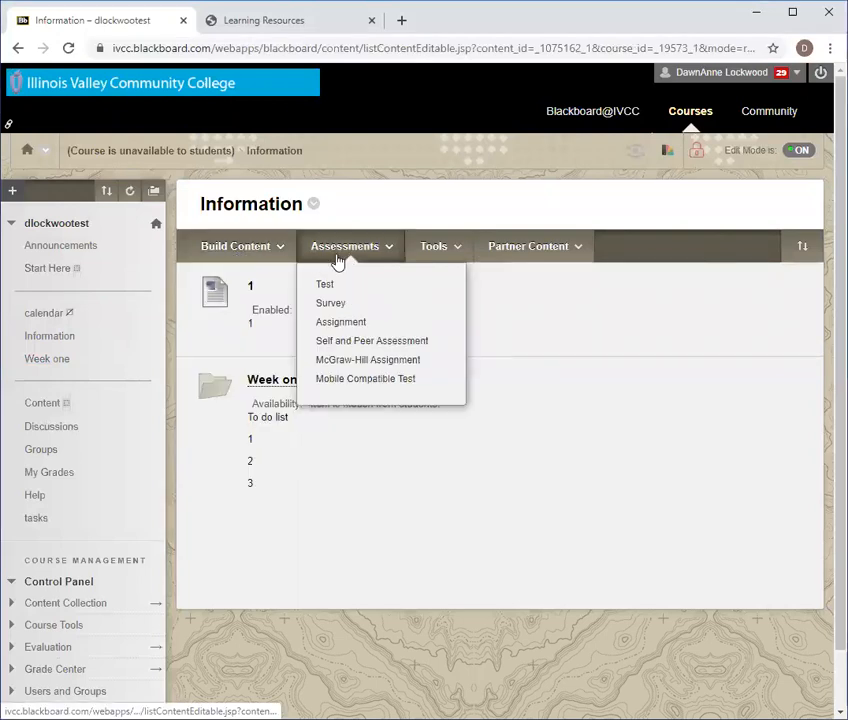
mouse_move(411, 260)
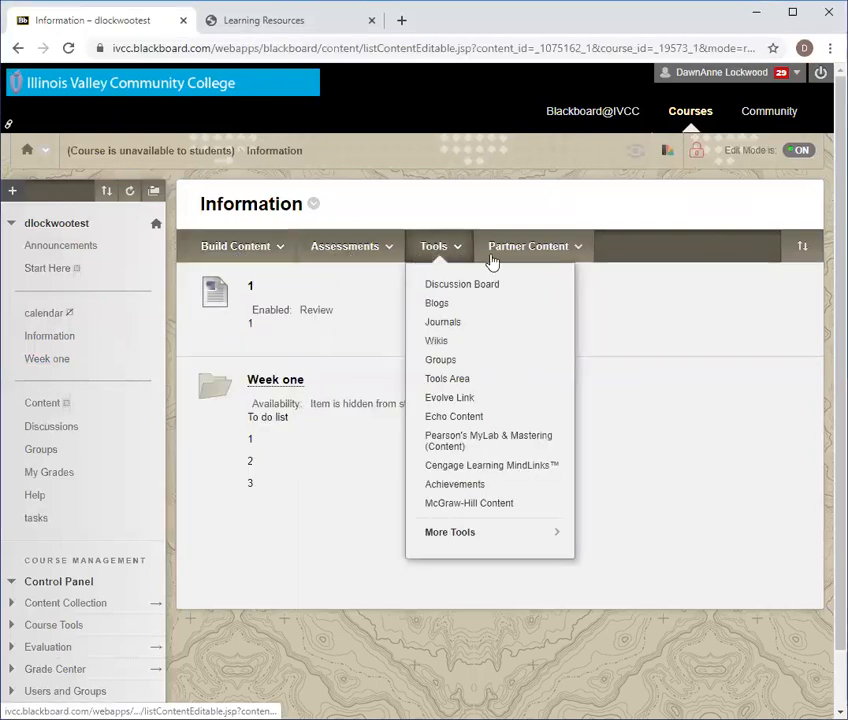
mouse_move(539, 261)
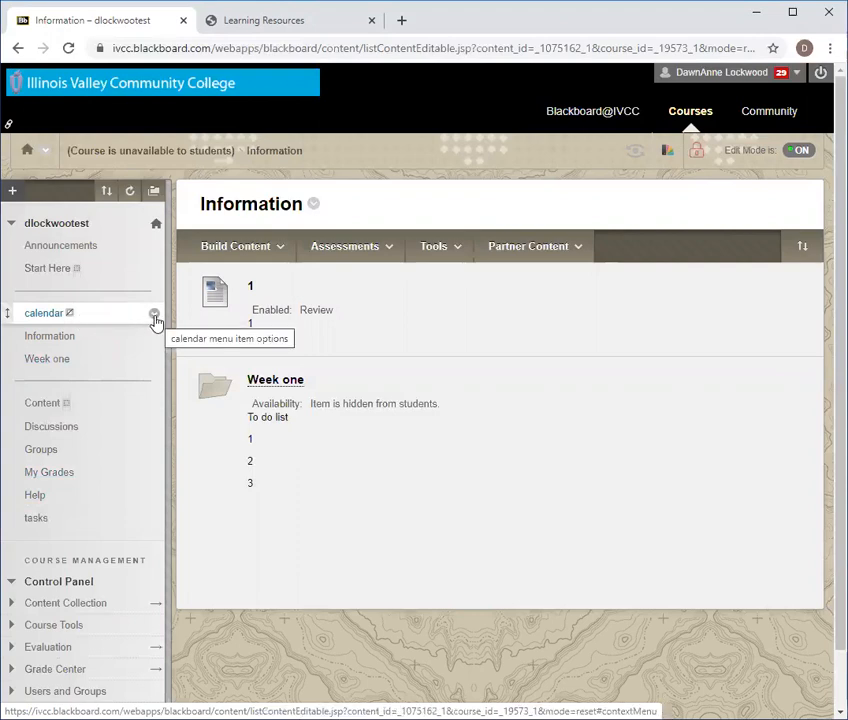
Delete the calendar link from the course menu and permanently remove its content area.
click(154, 317)
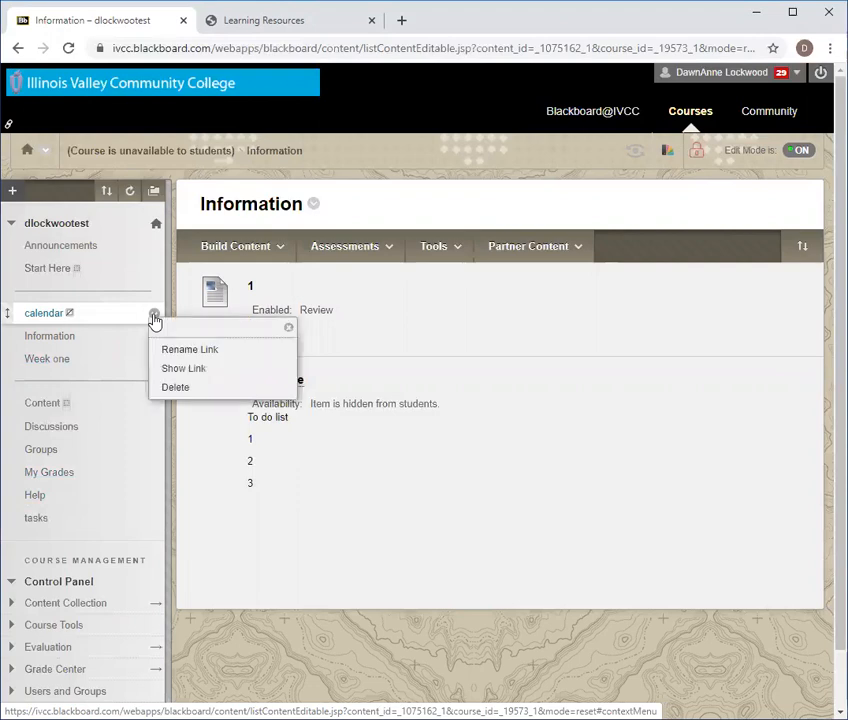
click(172, 388)
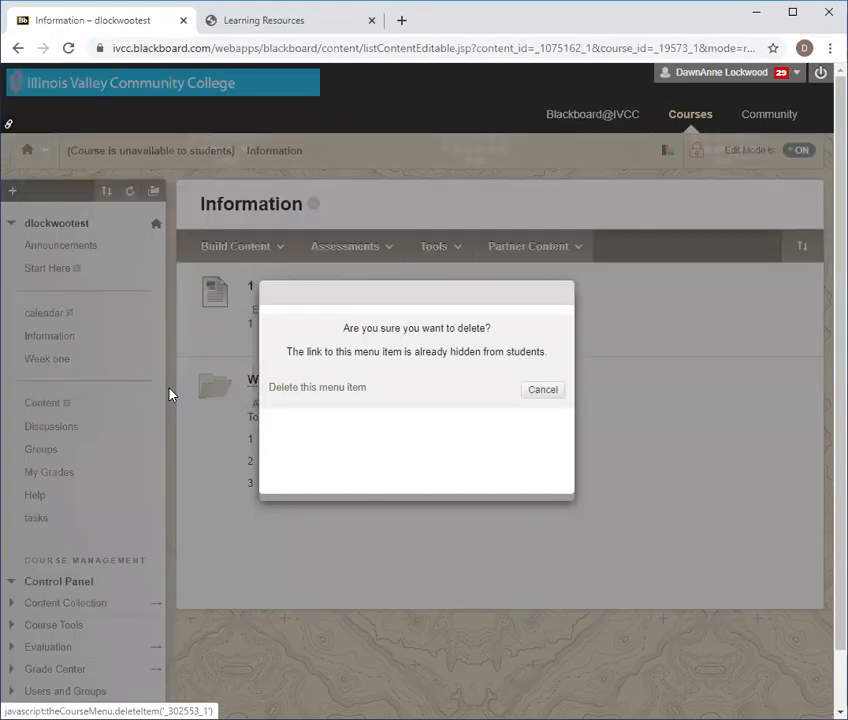
click(350, 393)
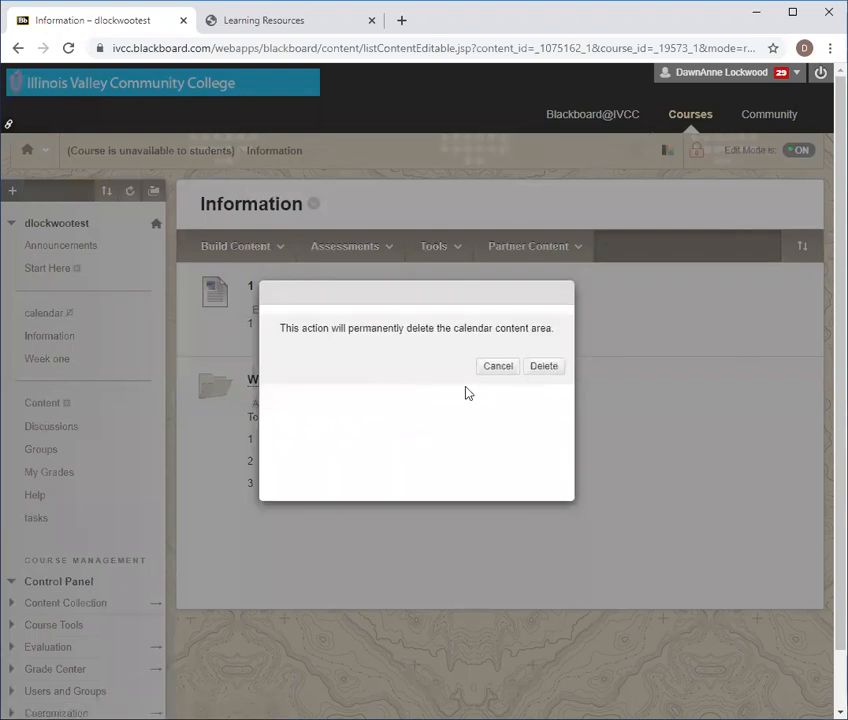
click(543, 367)
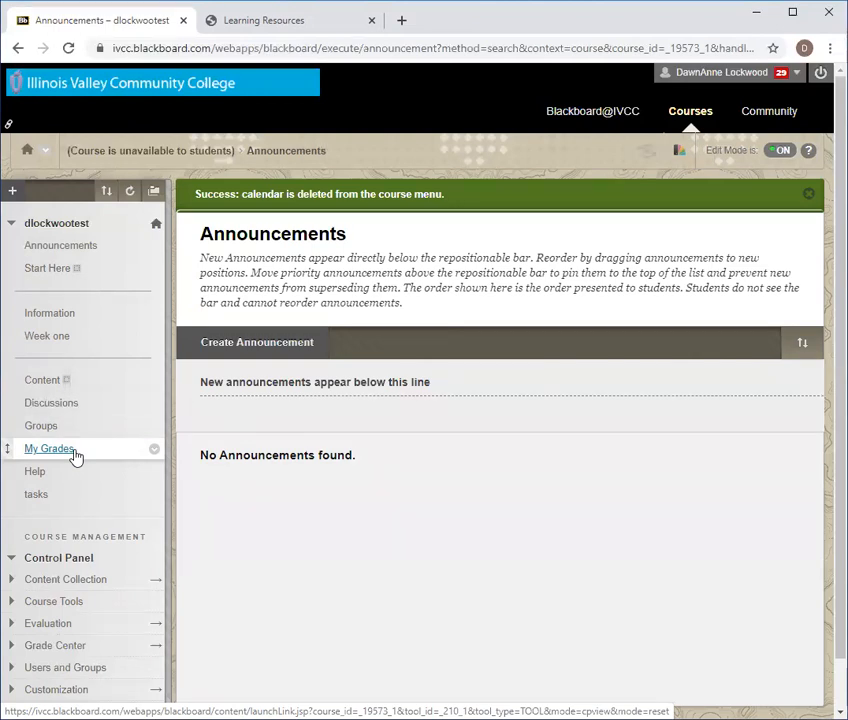
Delete the My Grades link from the course menu and permanently remove its content area.
click(155, 454)
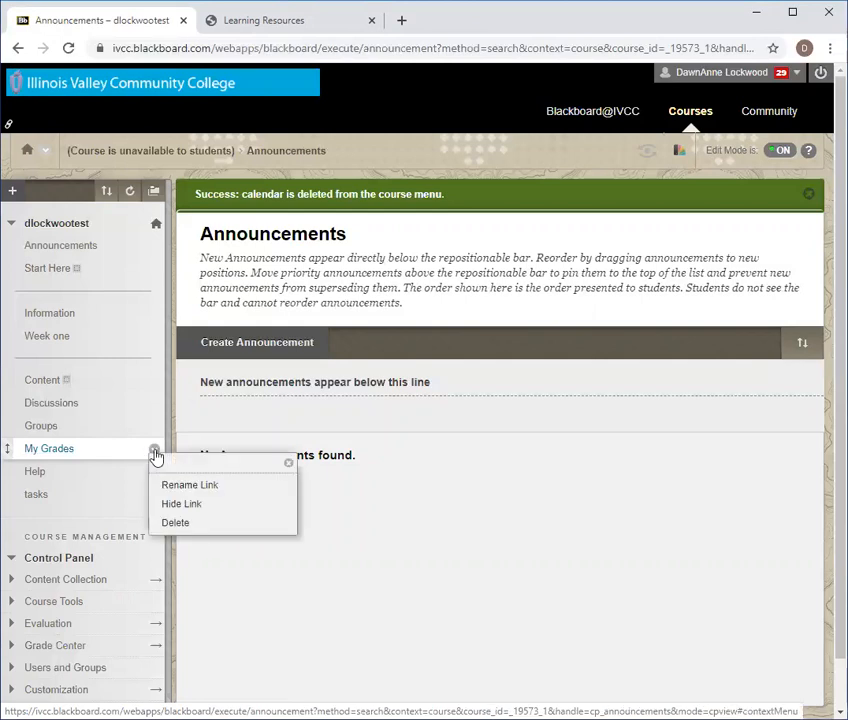
click(170, 524)
click(324, 380)
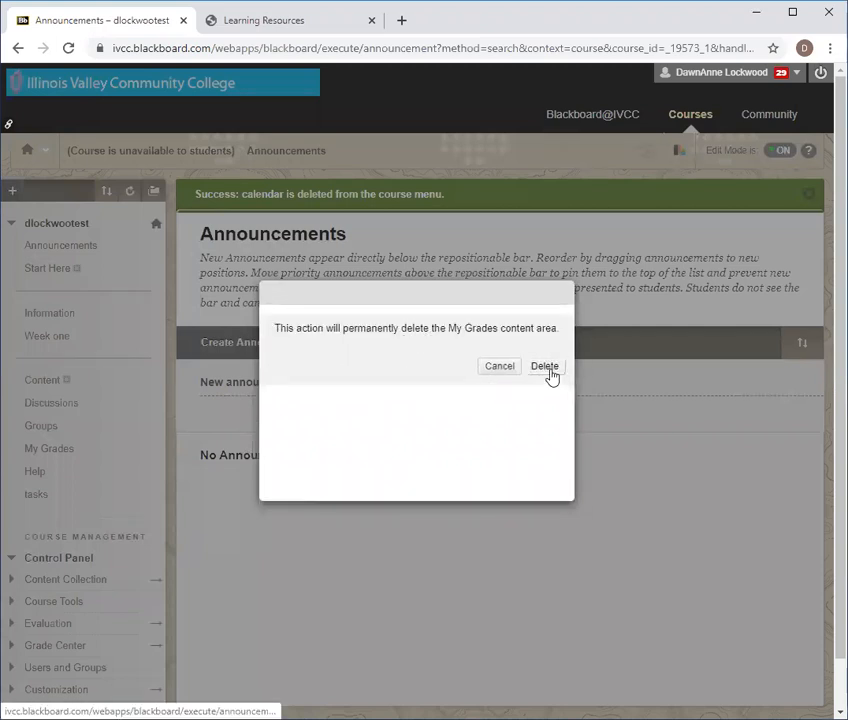
click(545, 366)
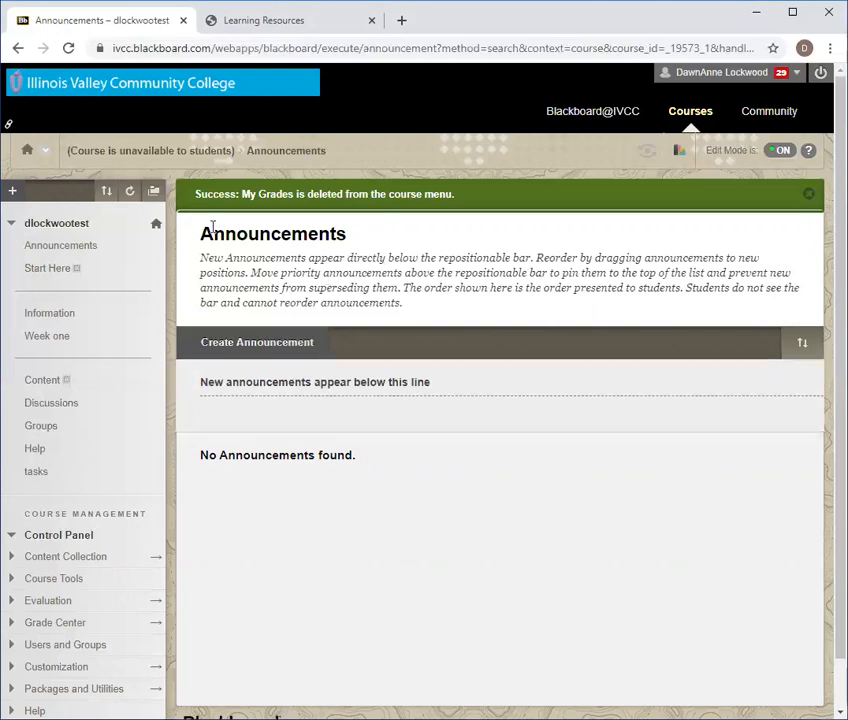
click(14, 191)
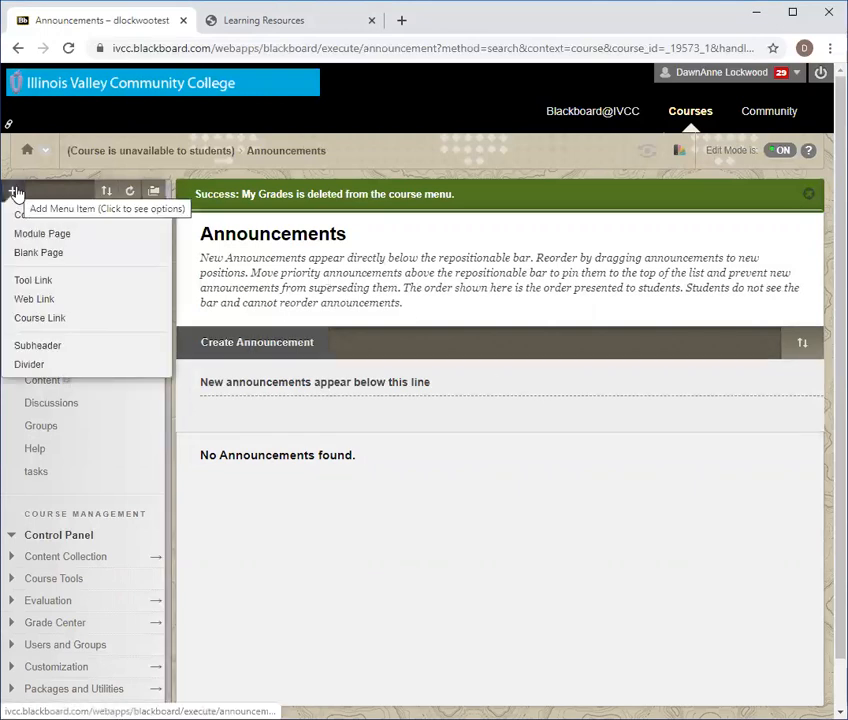
Add a student-available My Grades tool link named 'Mygrades' and move it just below Content.
click(27, 283)
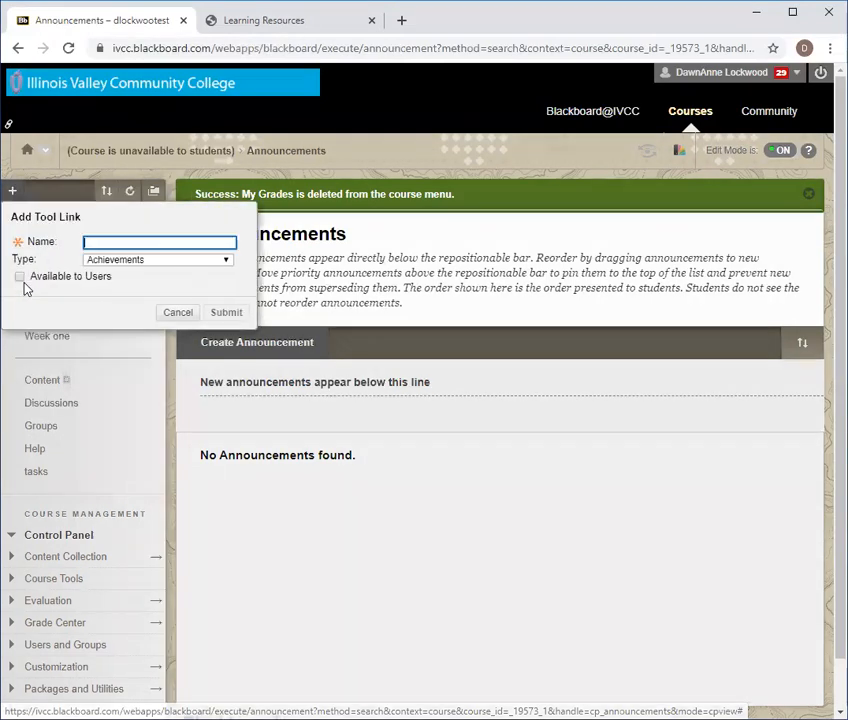
click(228, 264)
scroll(196, 430, down, 2)
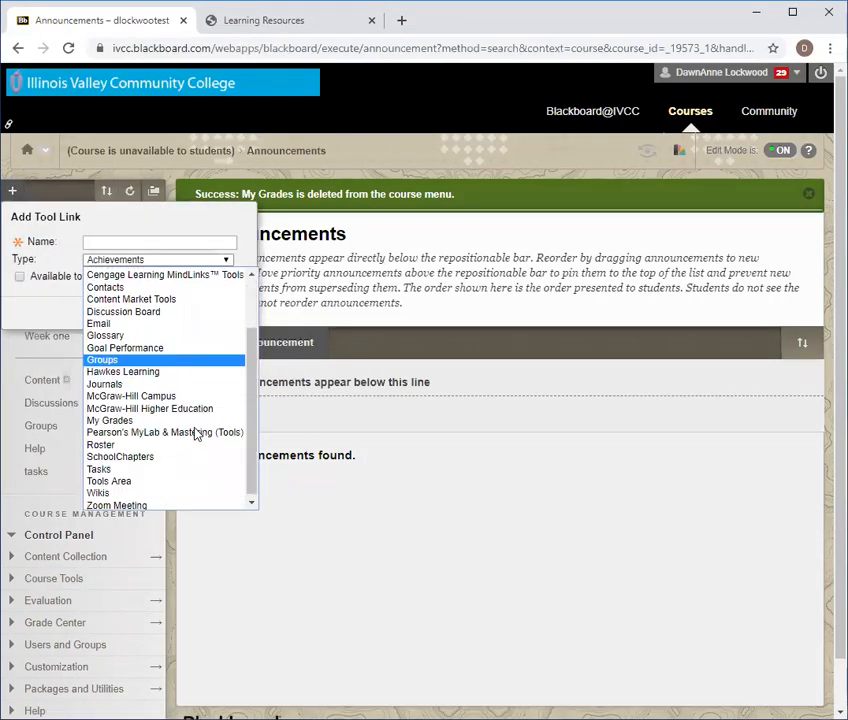
click(190, 420)
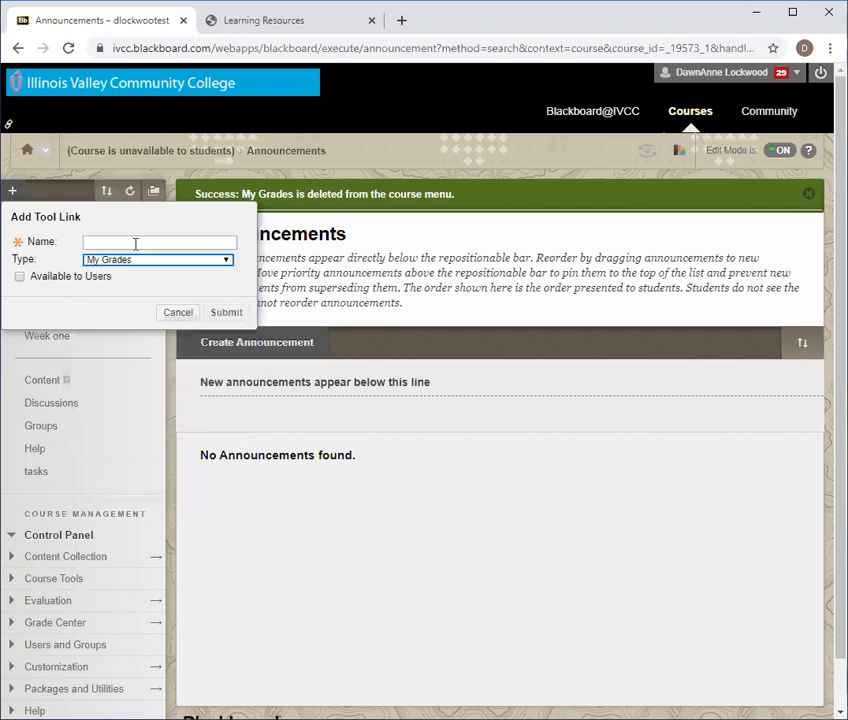
click(135, 243)
text(Mygrades)
click(19, 276)
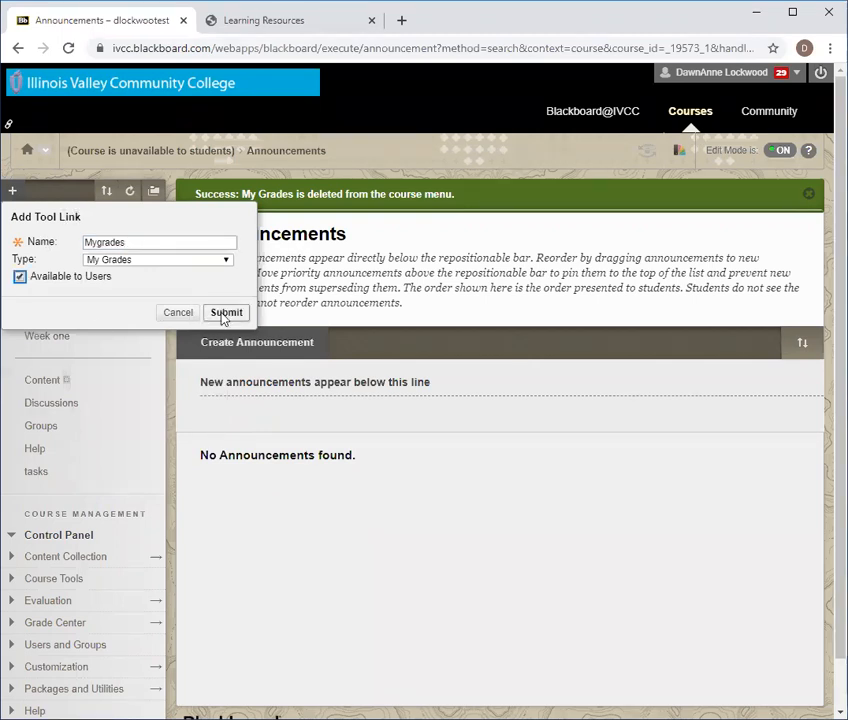
click(222, 314)
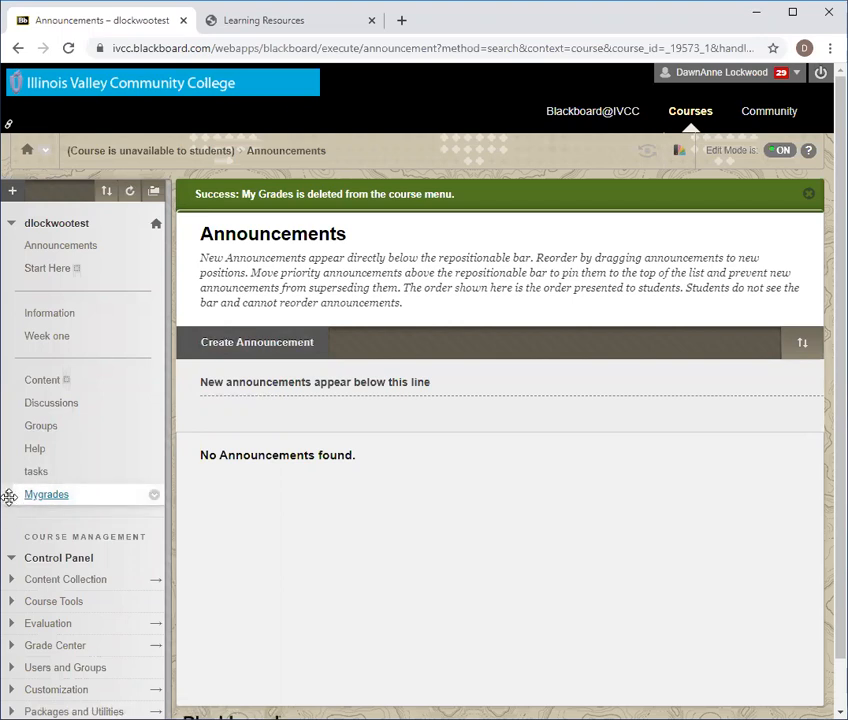
drag(9, 497, 16, 404)
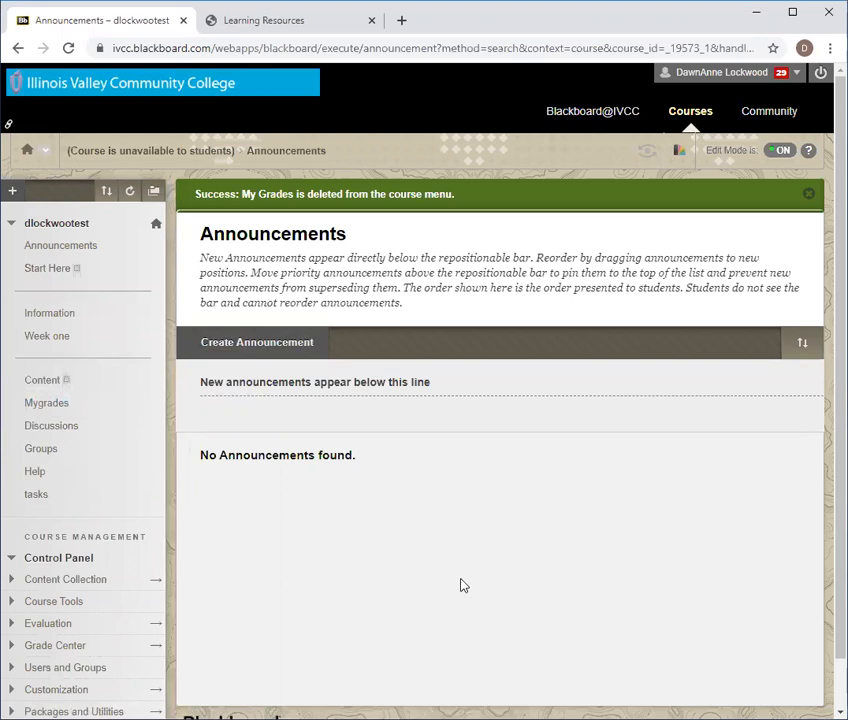
click(154, 429)
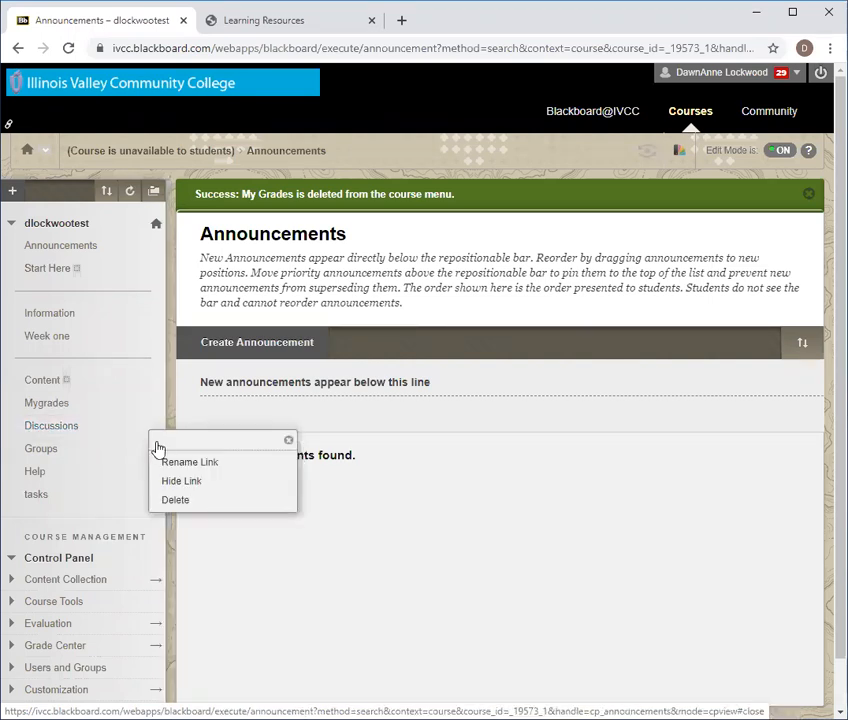
click(167, 465)
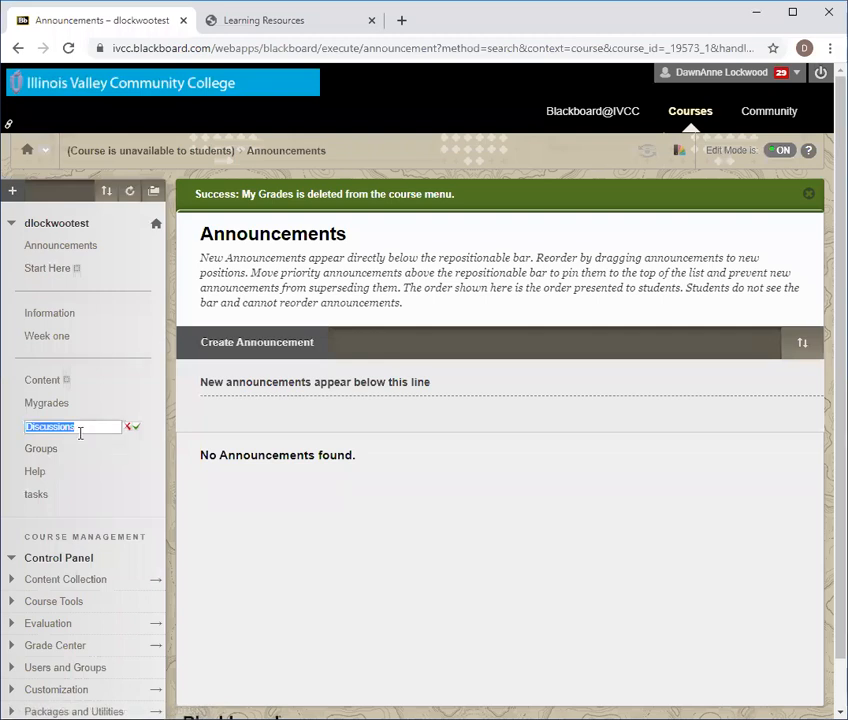
click(137, 430)
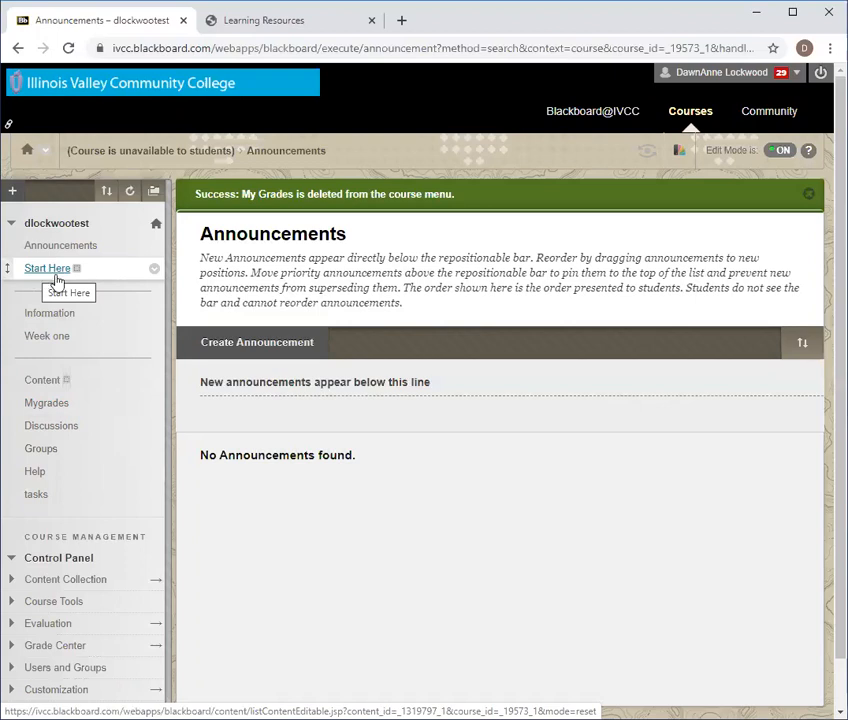
Return to the Information content page from the course menu.
mouse_move(78, 273)
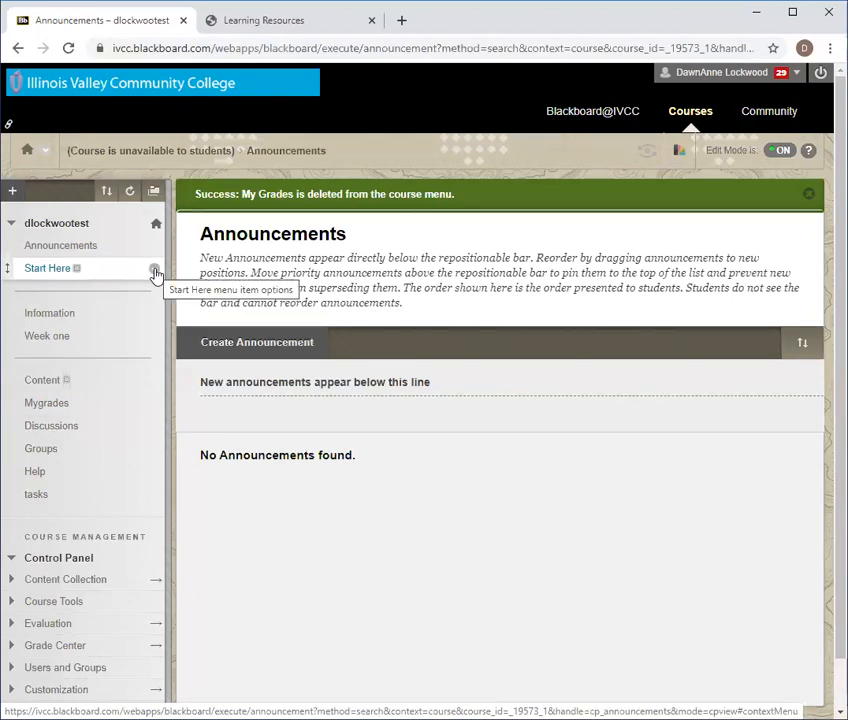
click(50, 315)
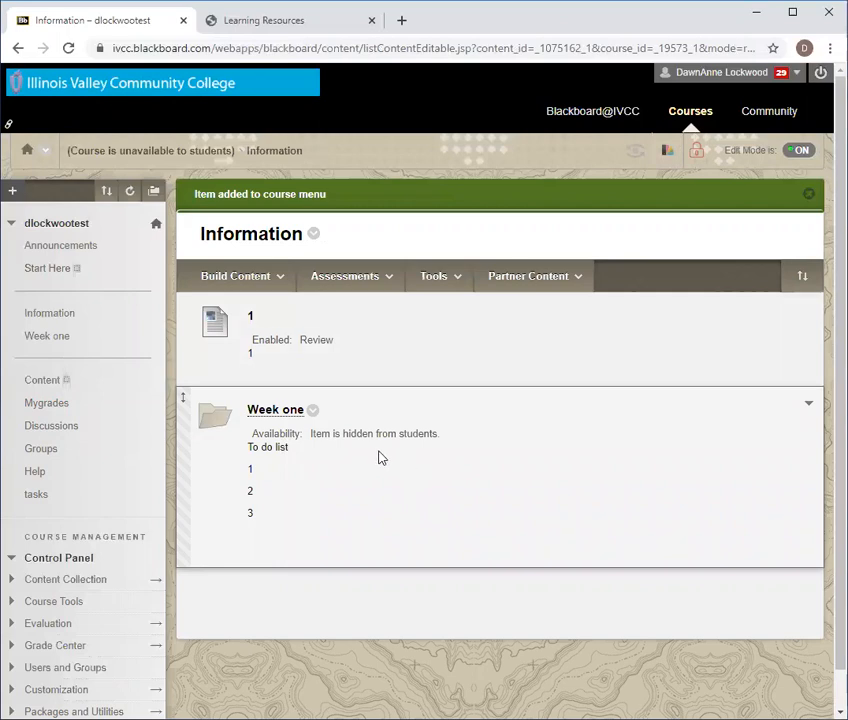
Hide the Information course menu link from students.
mouse_move(149, 318)
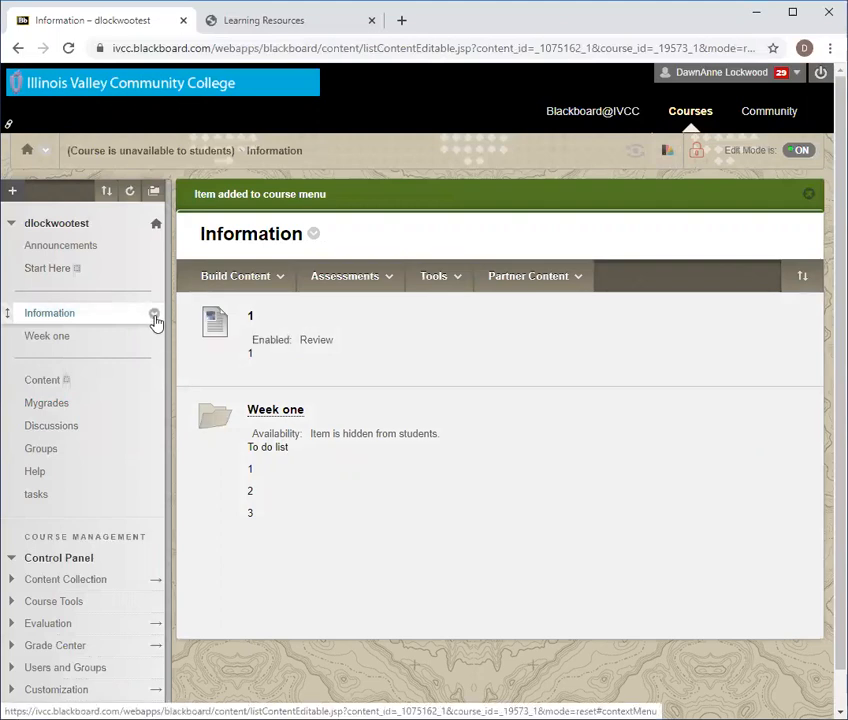
click(154, 318)
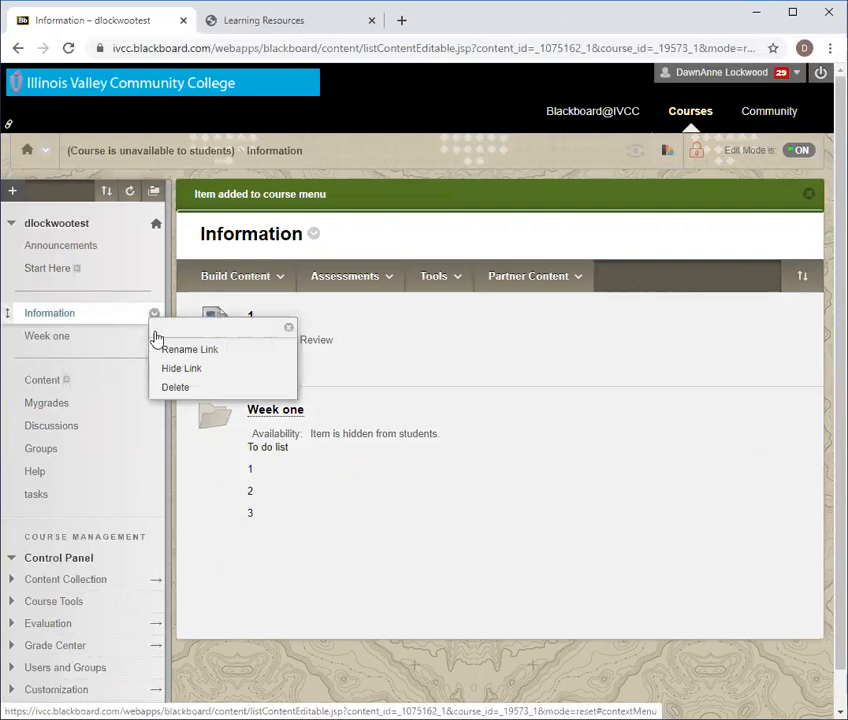
click(168, 370)
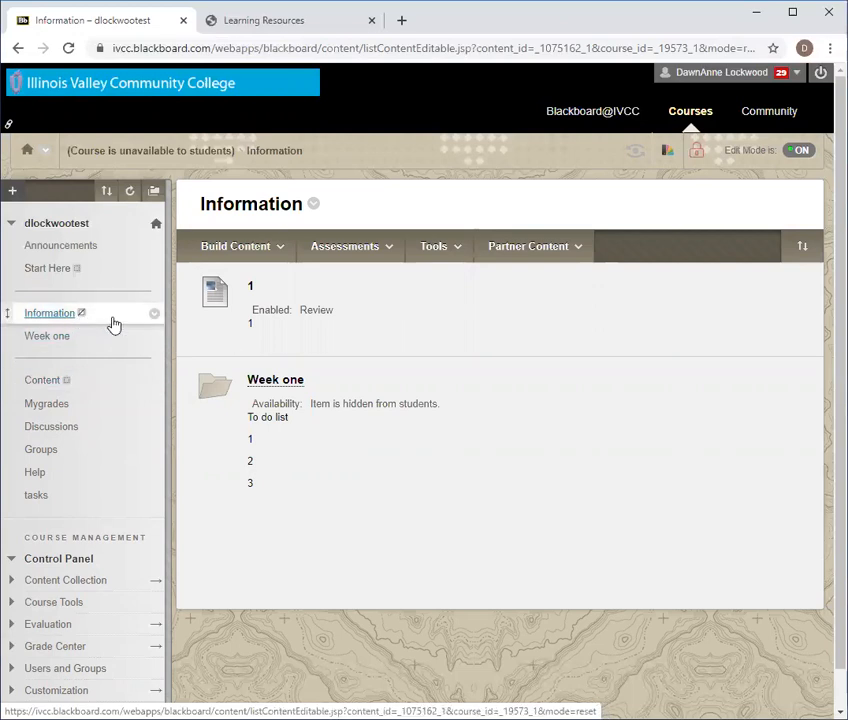
click(798, 152)
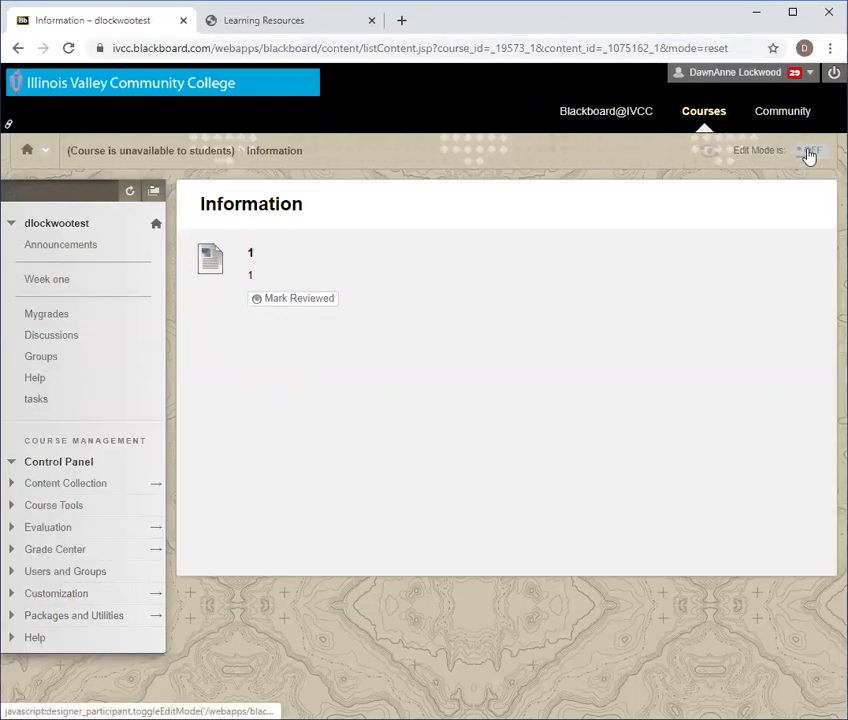
click(808, 153)
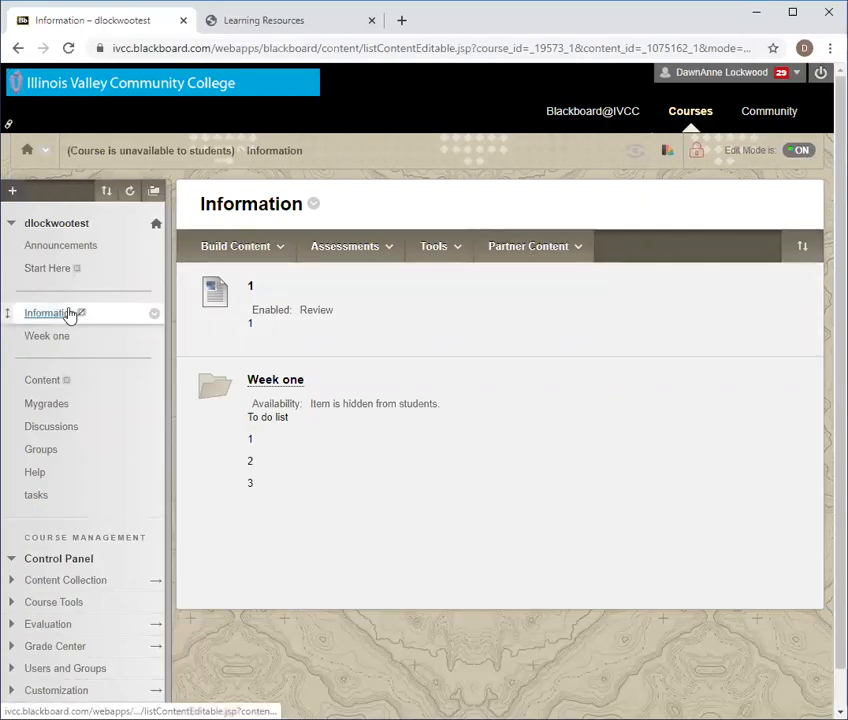
click(803, 153)
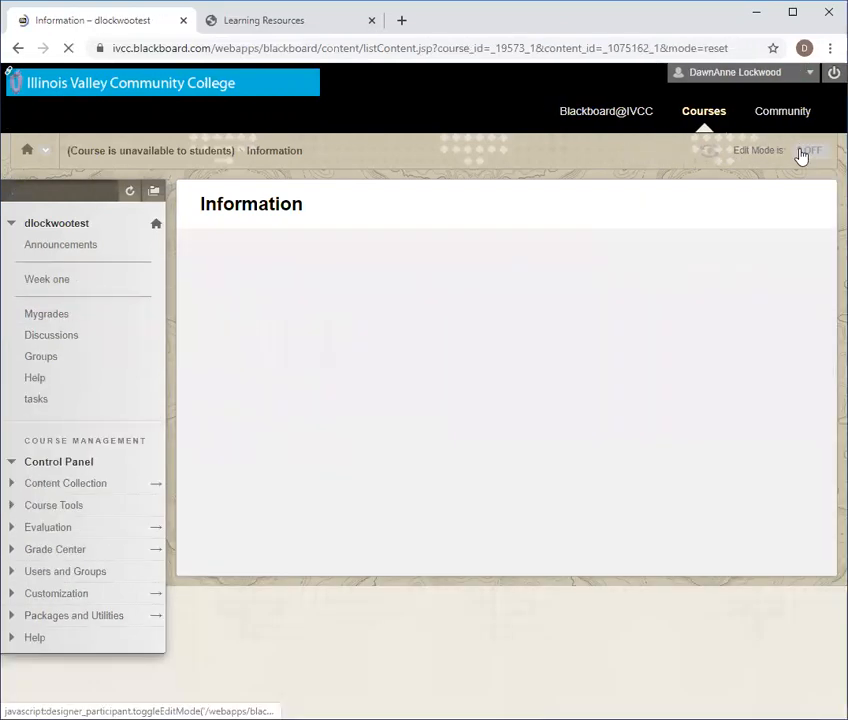
click(803, 153)
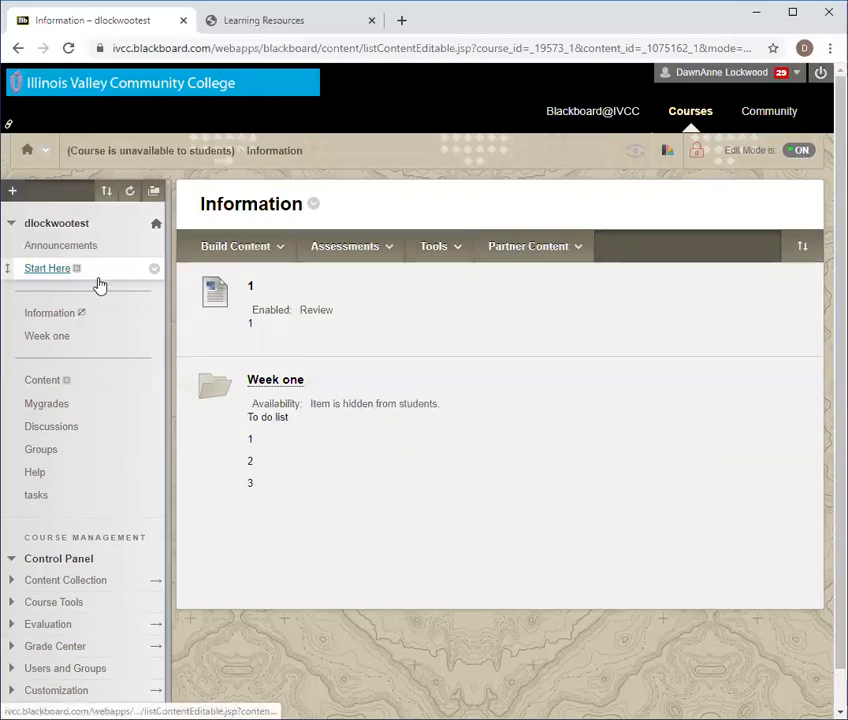
Move the divider below Start Here down, then delete it permanently from the course menu.
drag(22, 294, 10, 452)
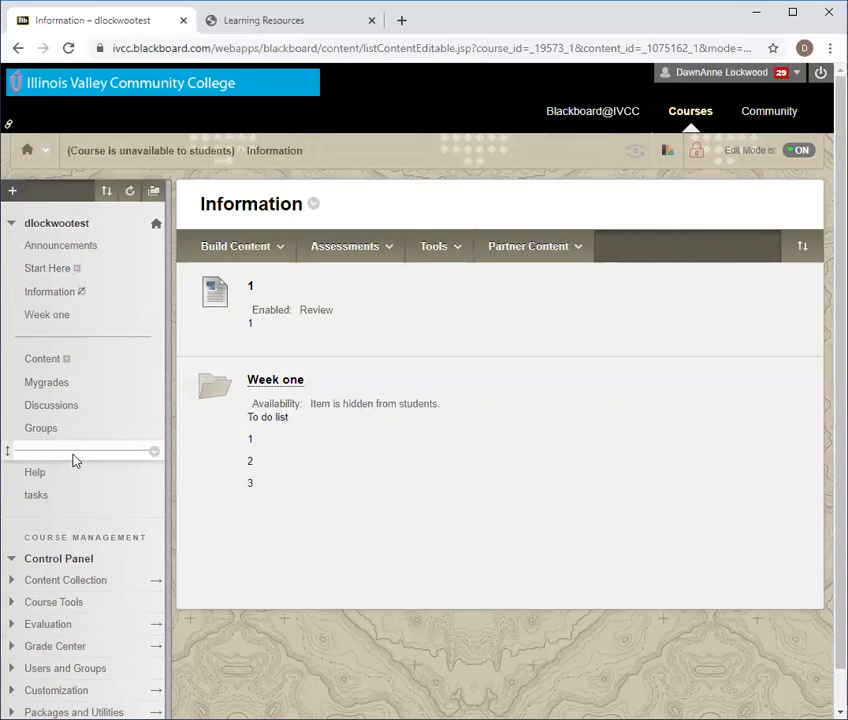
click(156, 456)
click(172, 488)
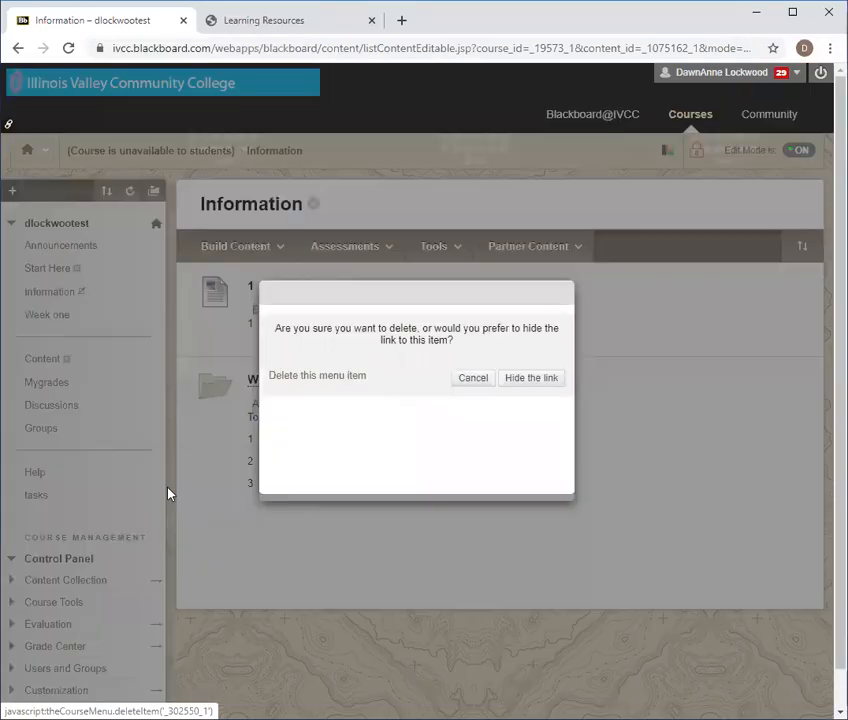
click(357, 377)
click(547, 380)
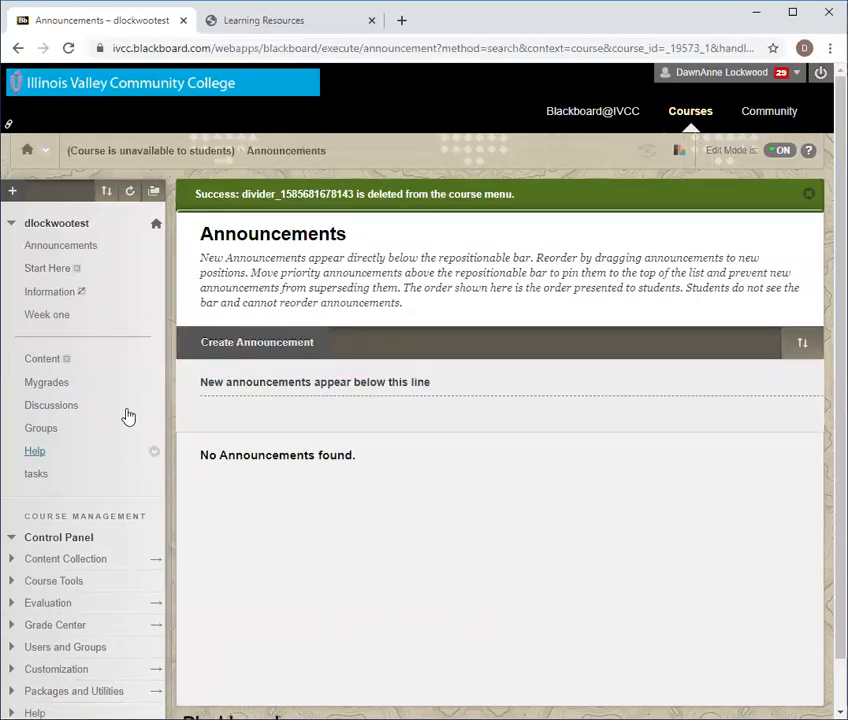
Add a new divider and place it between Discussions and Groups.
click(13, 192)
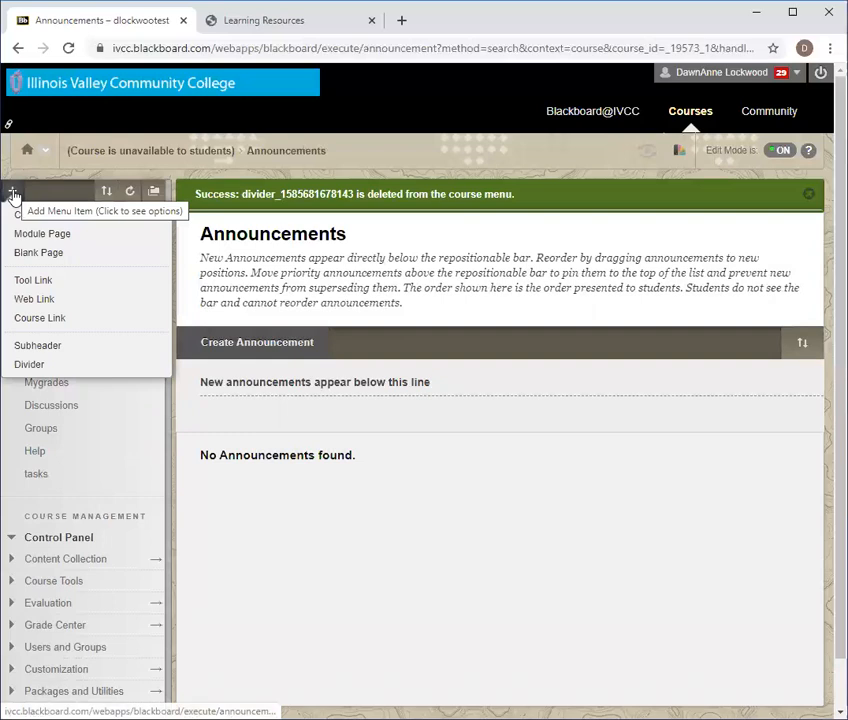
click(24, 366)
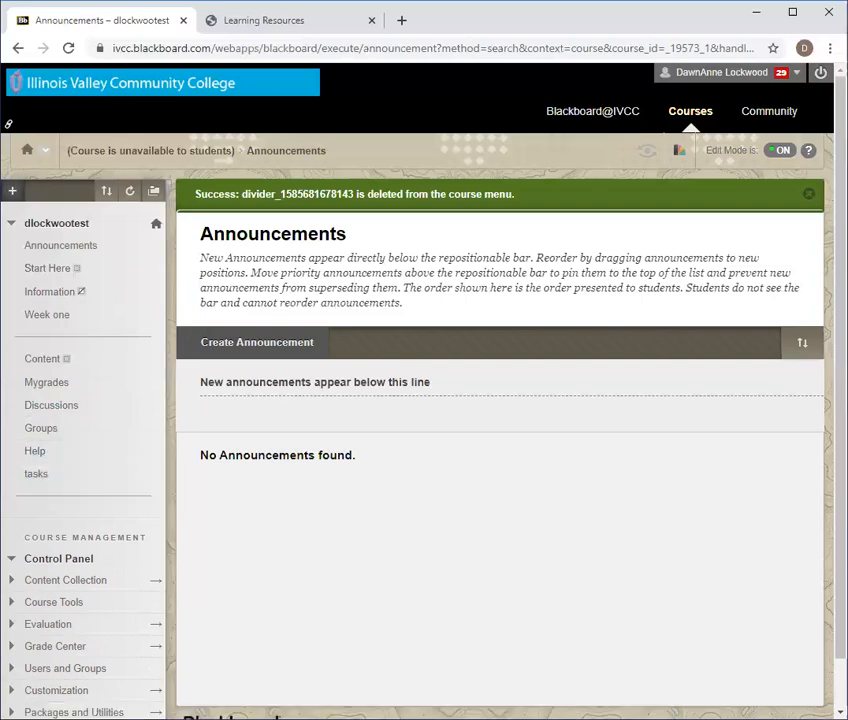
drag(9, 497, 12, 425)
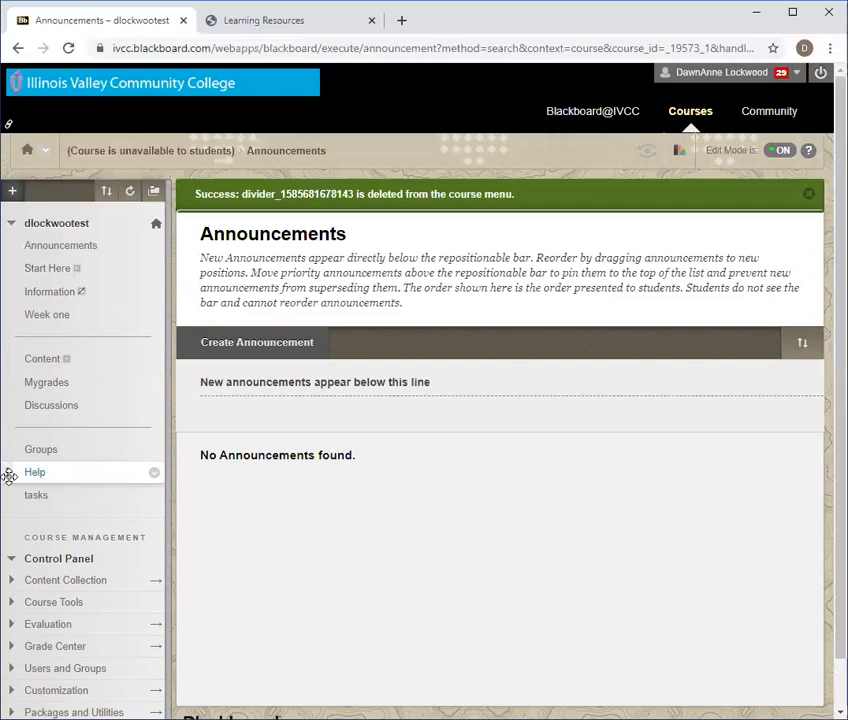